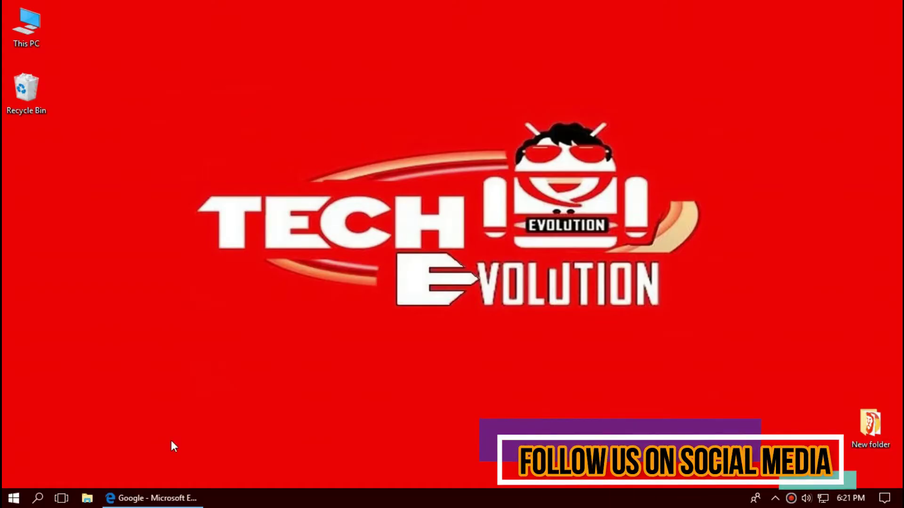
- Search Google for d3dx9_41.dll in Edge and open the DLL-files.com result
{"action": "left_click", "coordinate": [145, 499]}
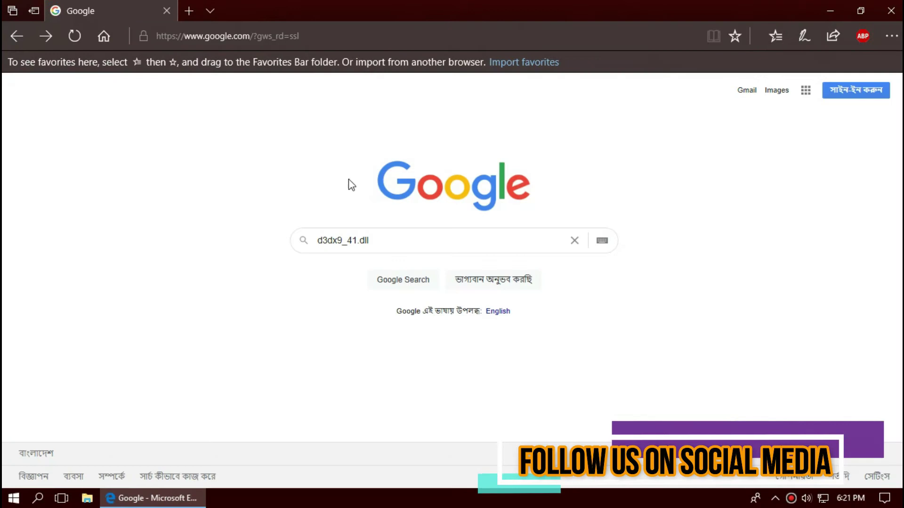
{"action": "left_click", "coordinate": [396, 240]}
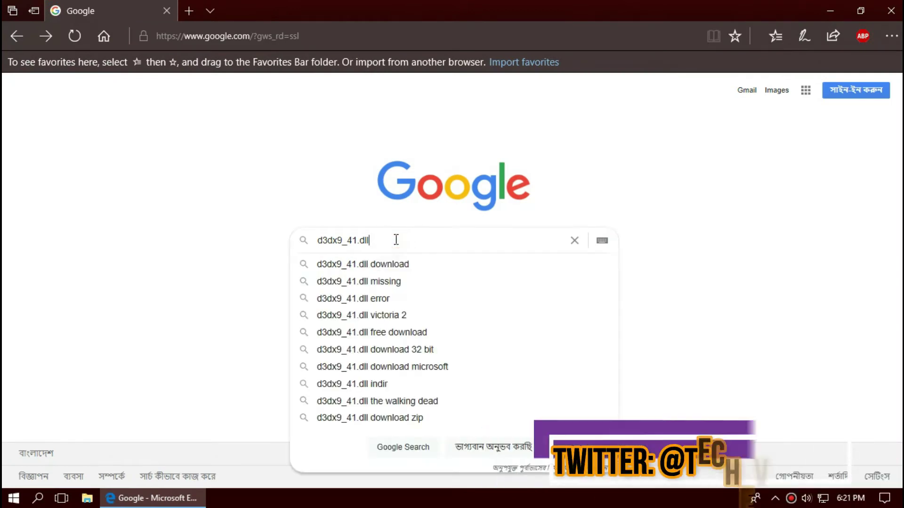
{"action": "key", "text": "Return"}
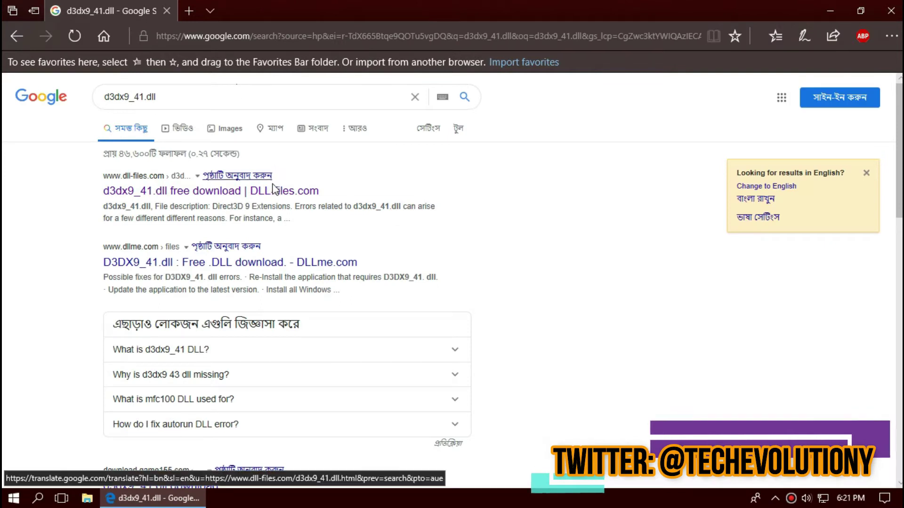
{"action": "left_click", "coordinate": [273, 194]}
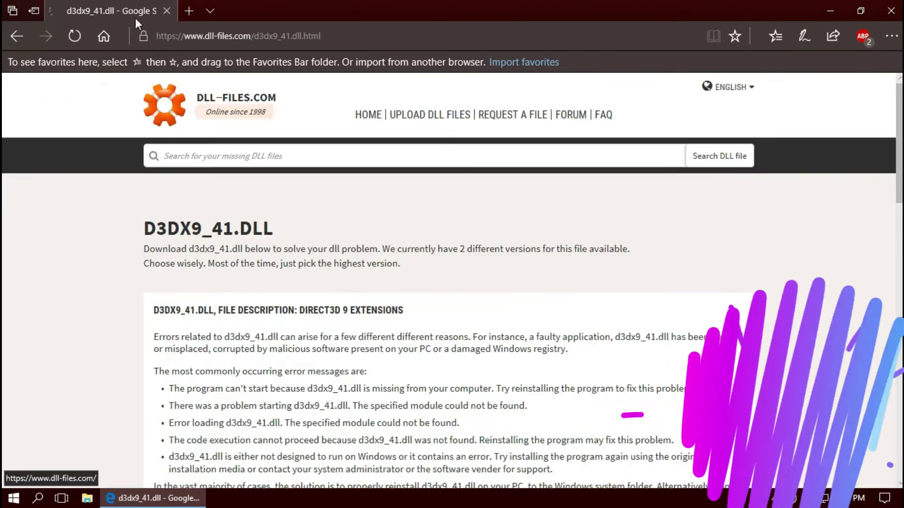
- Scroll to the version list and highlight the 32-bit and 64-bit 9.26.952.2844 entries
{"action": "left_click", "coordinate": [195, 36]}
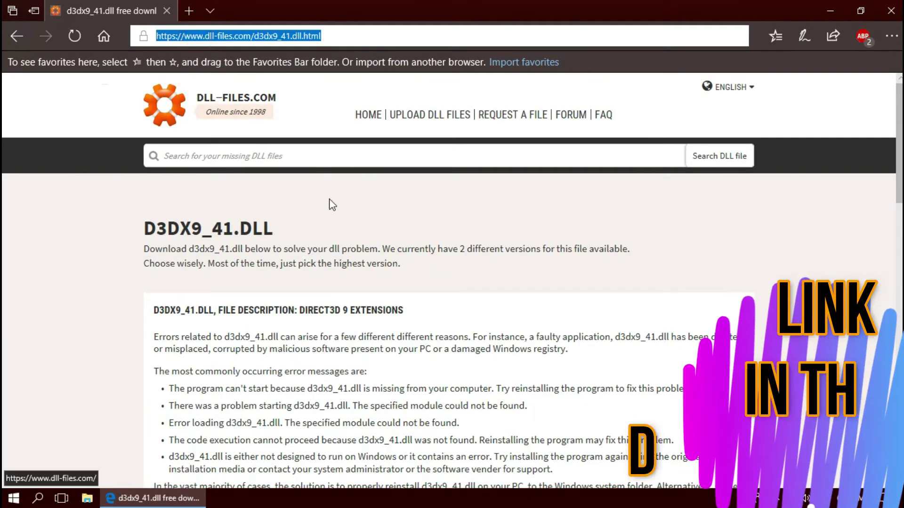
{"action": "scroll", "coordinate": [329, 202], "scroll_direction": "down", "scroll_amount": 10}
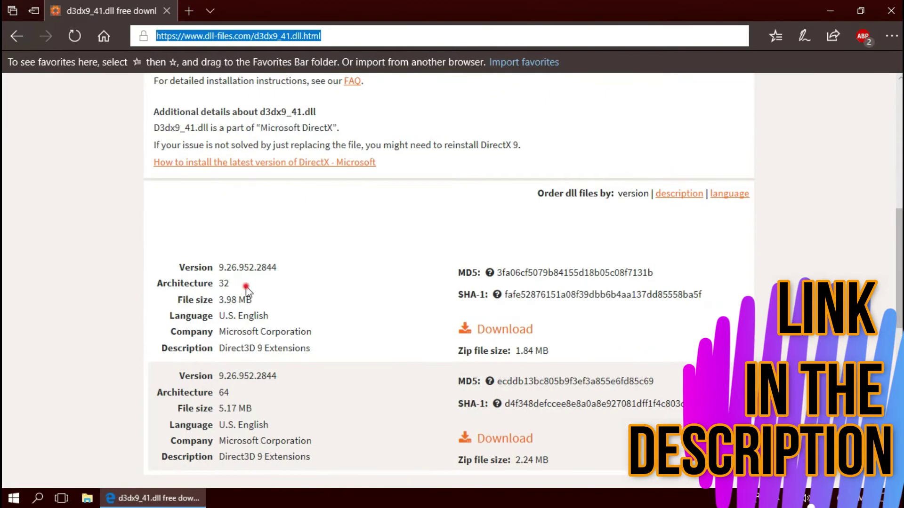
{"action": "left_click_drag", "start_coordinate": [247, 290], "coordinate": [311, 427]}
{"action": "double_click", "coordinate": [231, 408]}
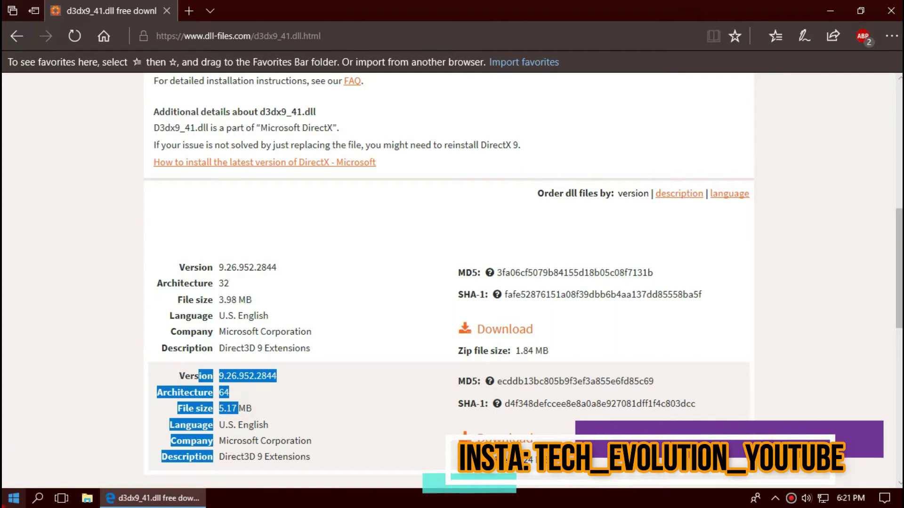
- Open System Information from Start and check that System Type reads x64-based PC
{"action": "left_click", "coordinate": [4, 500]}
{"action": "type", "text": "s"}
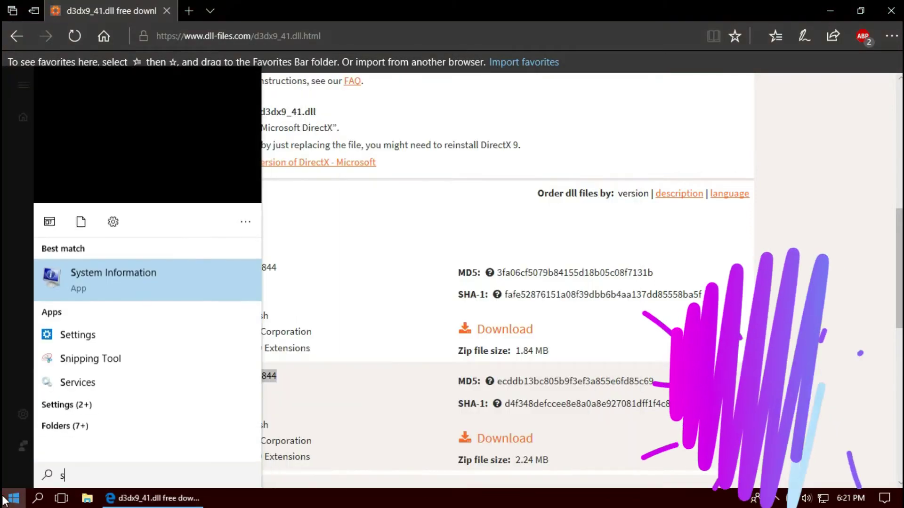
{"action": "key", "text": "Return"}
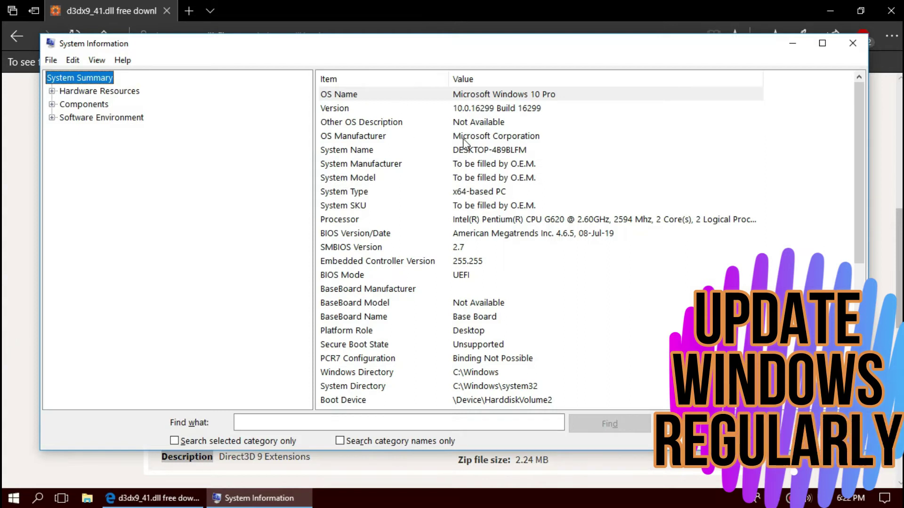
{"action": "left_click", "coordinate": [482, 192]}
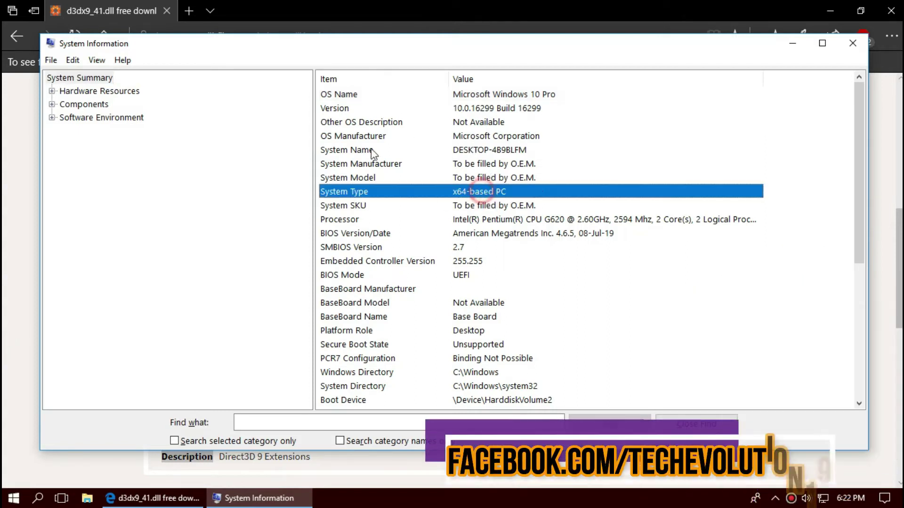
- Close System Information, download the 64-bit d3dx9_41.zip (2.2 MB) and open it
{"action": "left_click", "coordinate": [852, 43]}
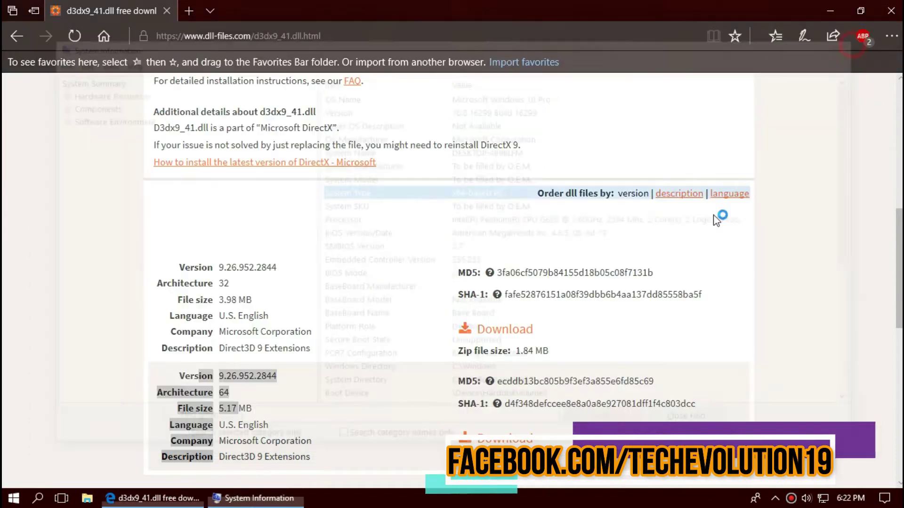
{"action": "scroll", "coordinate": [504, 380], "scroll_direction": "down", "scroll_amount": 1}
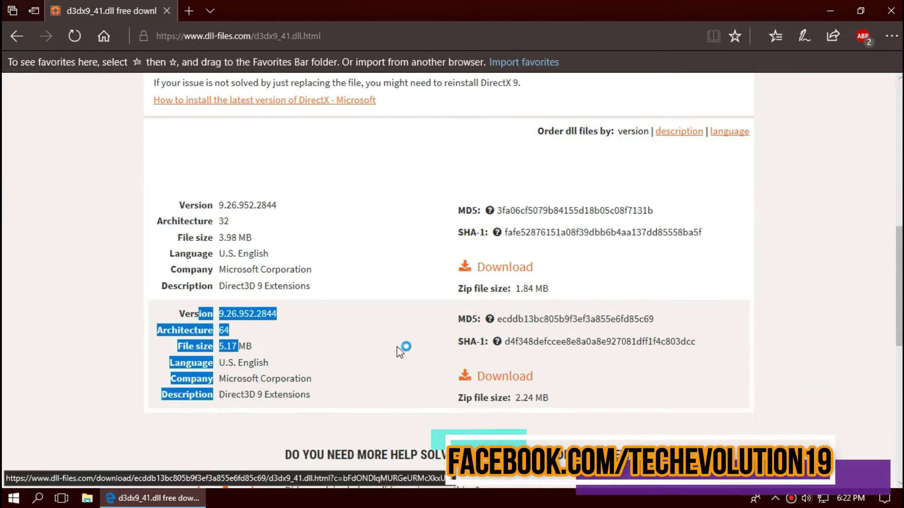
{"action": "left_click", "coordinate": [497, 377]}
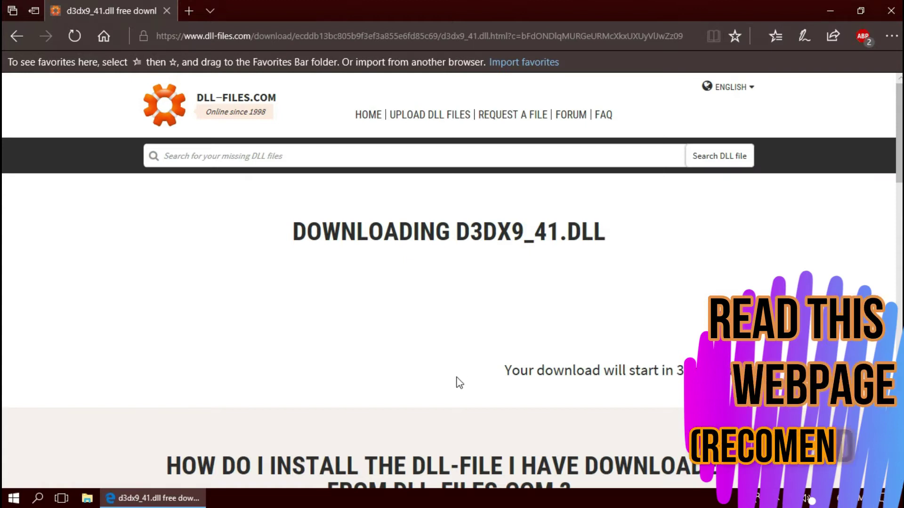
{"action": "scroll", "coordinate": [567, 399], "scroll_direction": "down", "scroll_amount": 15}
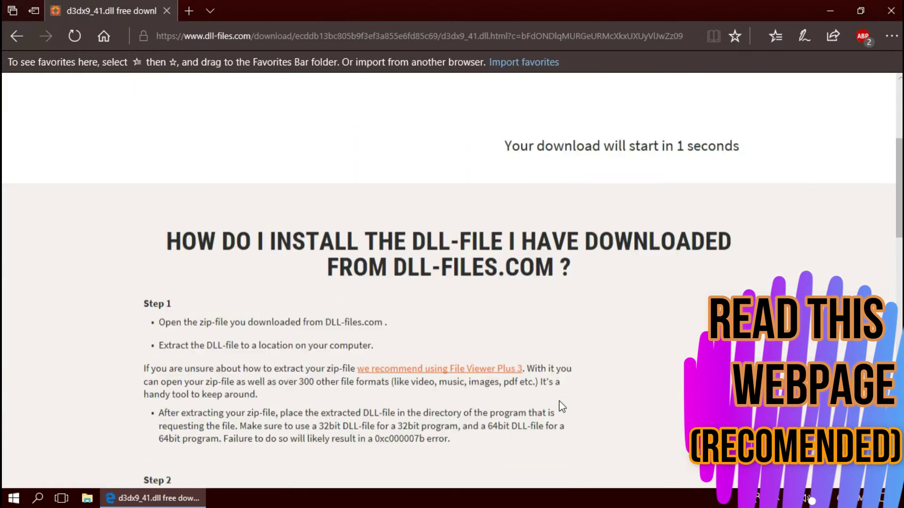
{"action": "scroll", "coordinate": [560, 408], "scroll_direction": "up", "scroll_amount": 2}
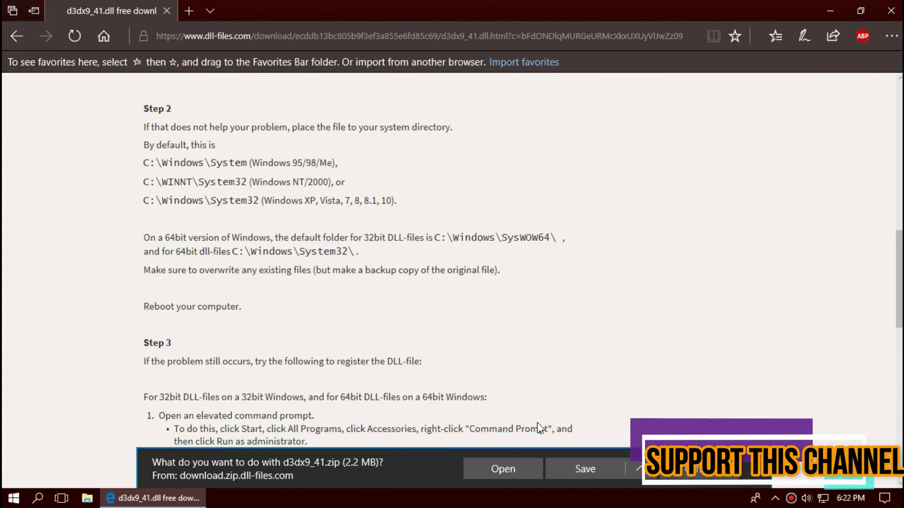
{"action": "left_click", "coordinate": [518, 464]}
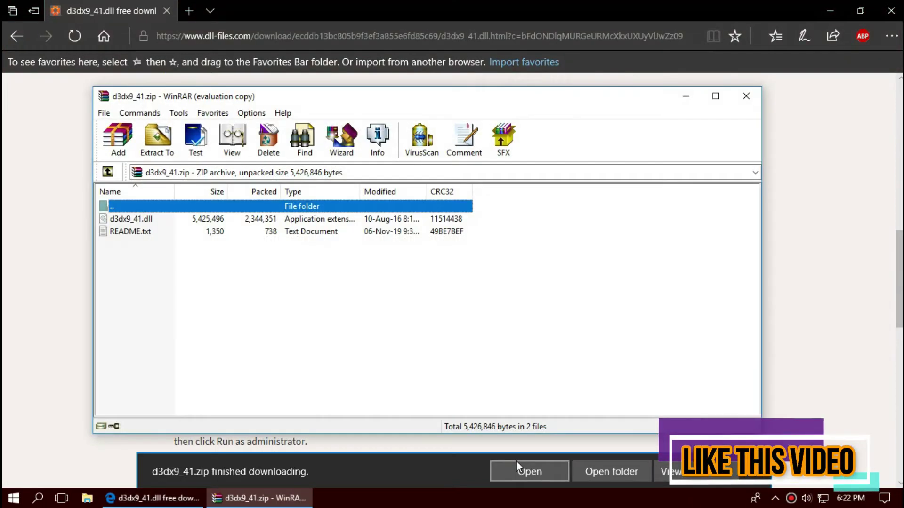
- Select d3dx9_41.dll in the WinRAR archive and minimize Edge
{"action": "left_click", "coordinate": [116, 222]}
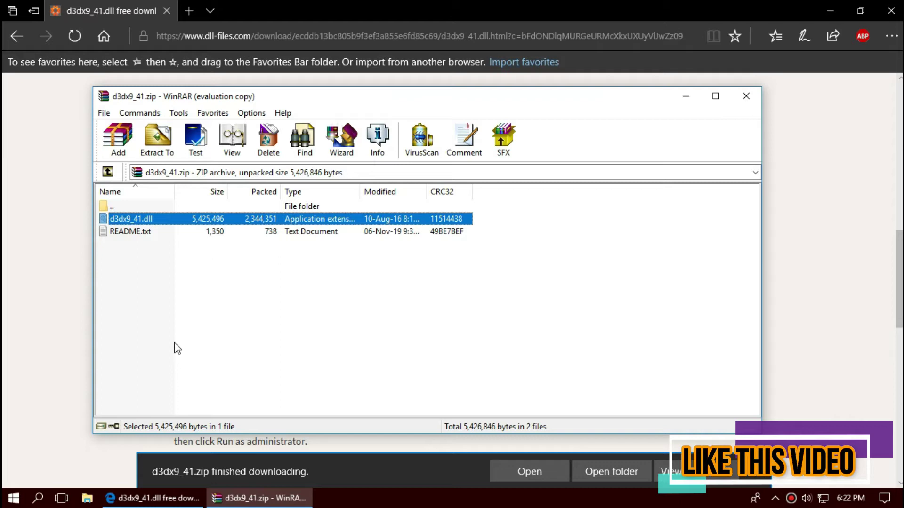
{"action": "left_click", "coordinate": [838, 10]}
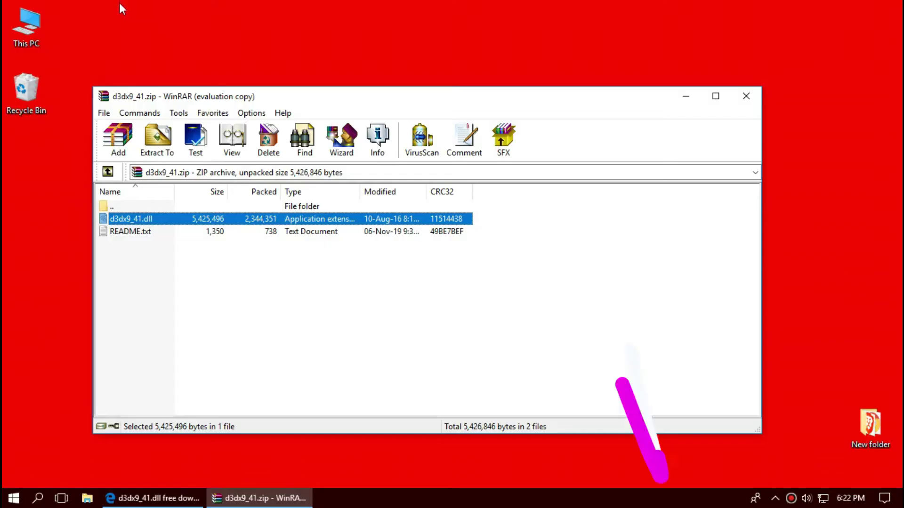
- Navigate File Explorer through This PC and C: to C:\Windows\System32
{"action": "double_click", "coordinate": [38, 18]}
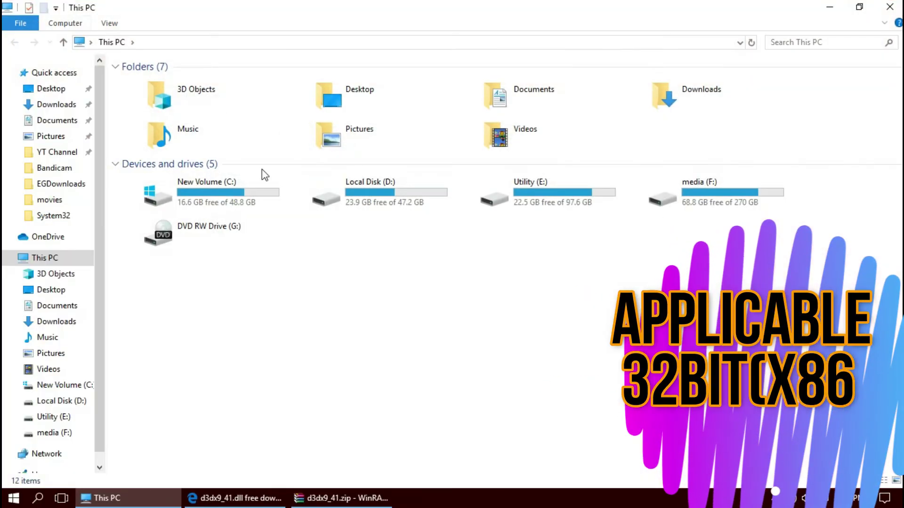
{"action": "double_click", "coordinate": [226, 200]}
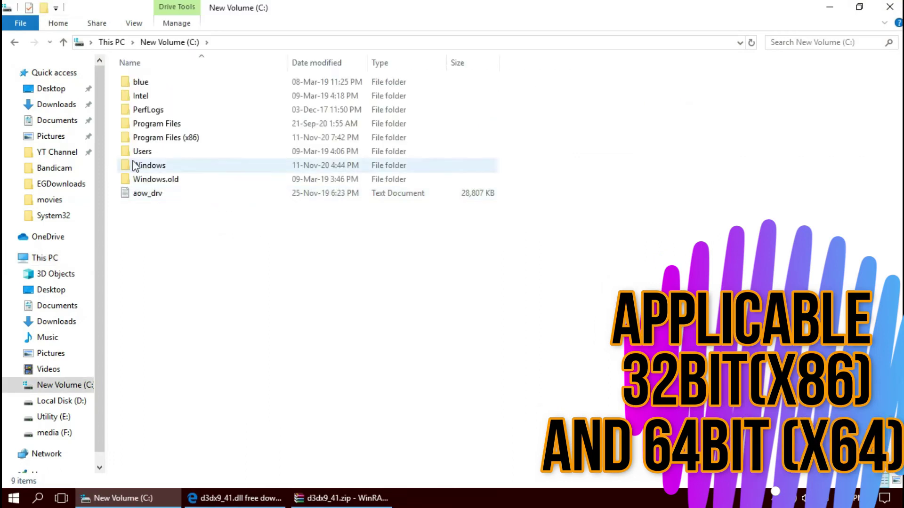
{"action": "left_click", "coordinate": [141, 166]}
{"action": "double_click", "coordinate": [144, 168]}
{"action": "scroll", "coordinate": [272, 339], "scroll_direction": "down", "scroll_amount": 8}
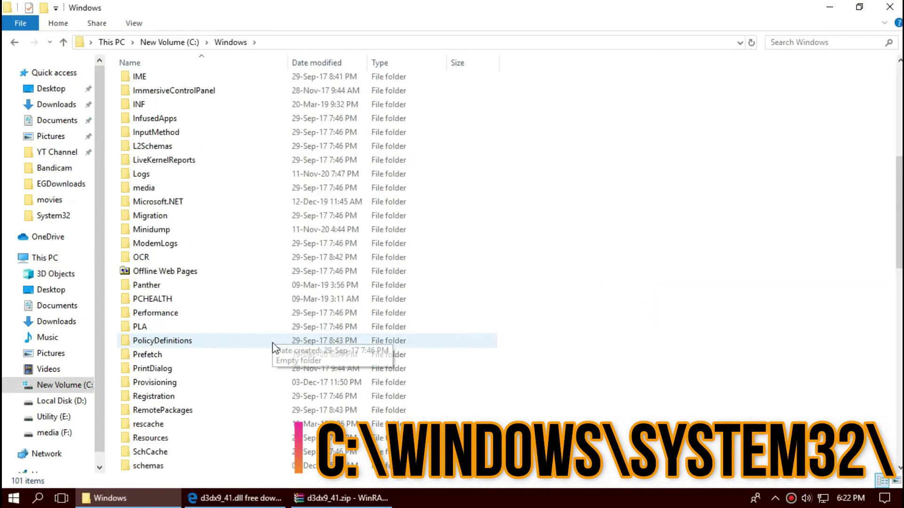
{"action": "scroll", "coordinate": [275, 348], "scroll_direction": "down", "scroll_amount": 6}
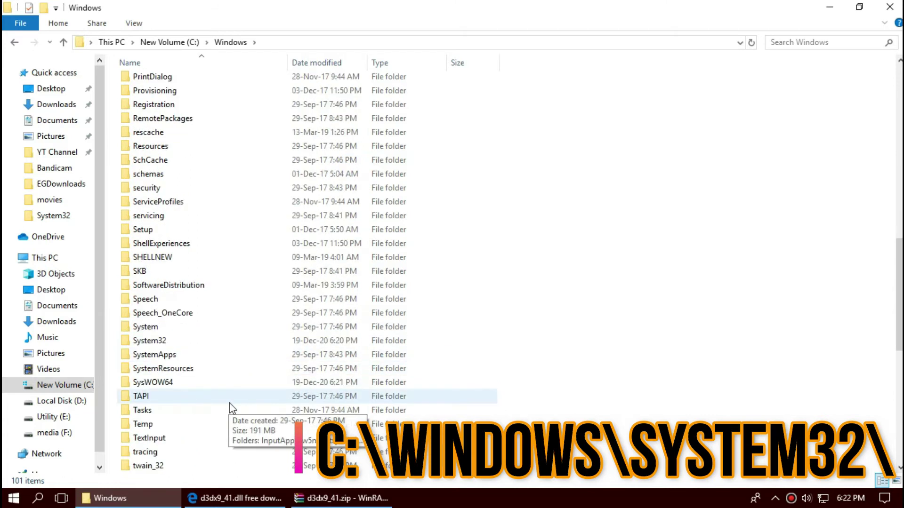
{"action": "double_click", "coordinate": [161, 345]}
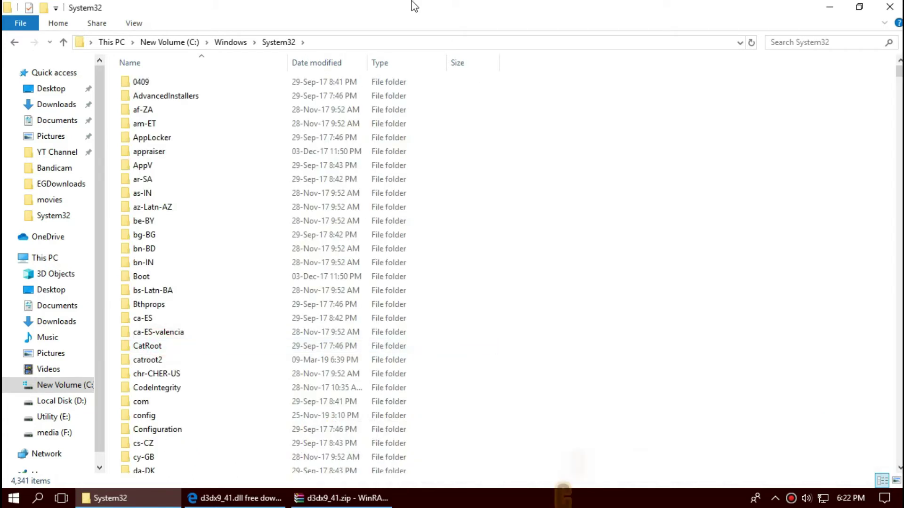
- Drag d3dx9_41.dll from WinRAR into System32, replacing the existing file with admin permission
{"action": "left_click", "coordinate": [363, 502]}
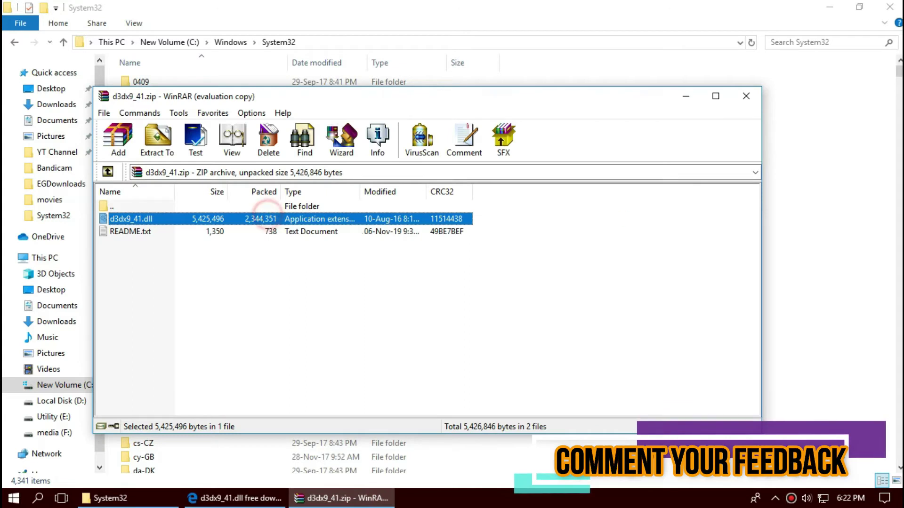
{"action": "left_click_drag", "start_coordinate": [266, 217], "coordinate": [869, 231]}
{"action": "left_click_drag", "start_coordinate": [813, 225], "coordinate": [808, 222]}
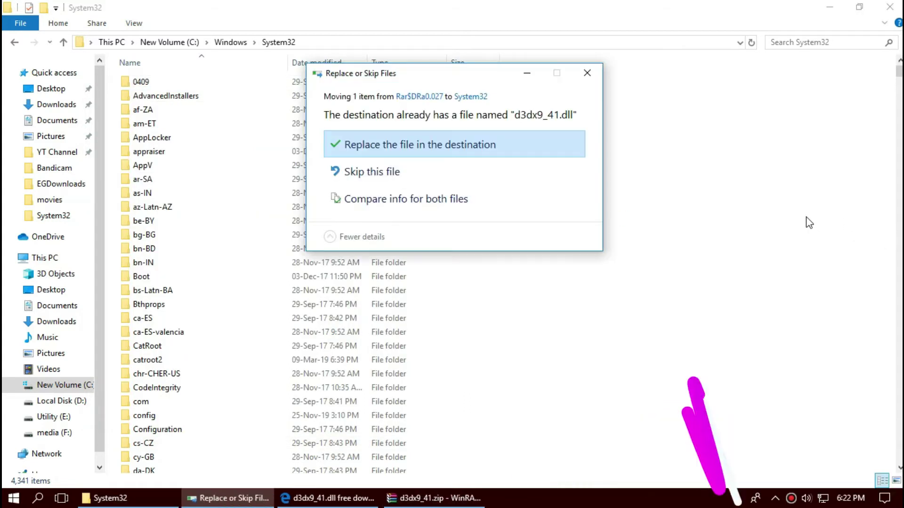
{"action": "left_click", "coordinate": [409, 145]}
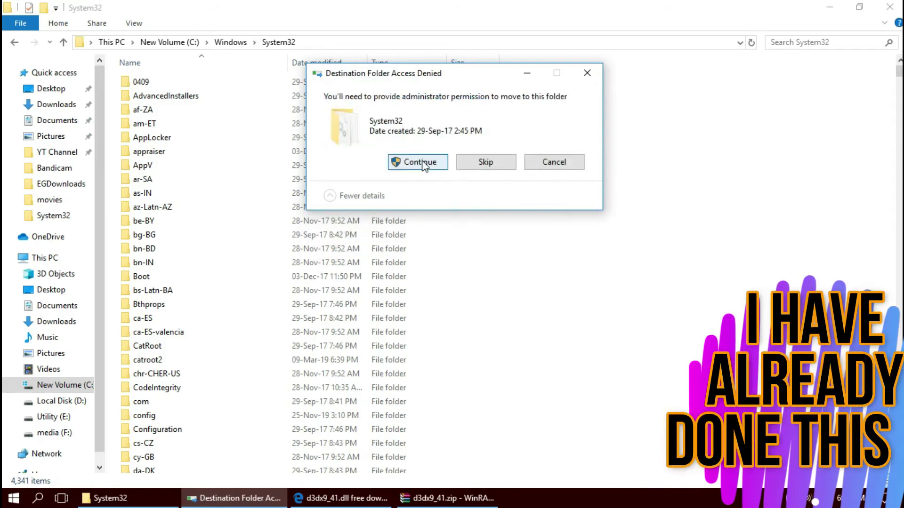
{"action": "left_click", "coordinate": [419, 162]}
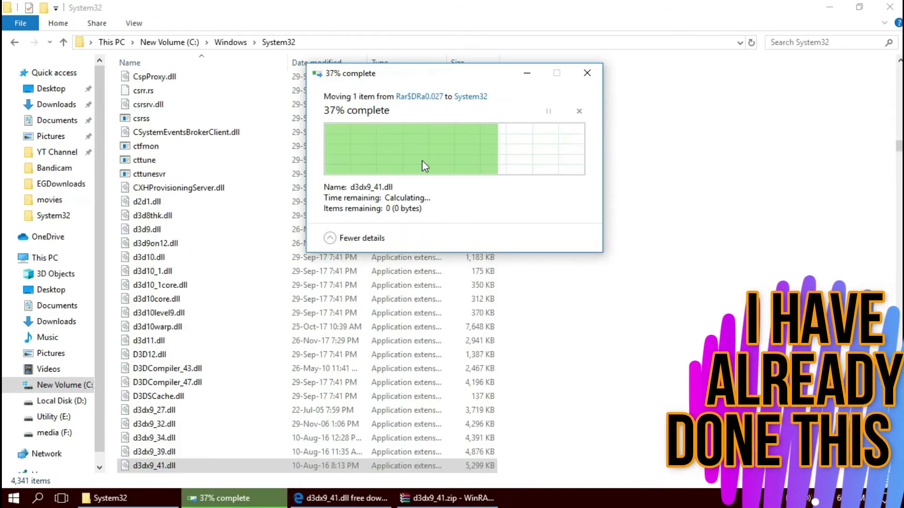
- Search System32 for d3dx9_41 to confirm the 5,299 KB DLL is there
{"action": "left_click", "coordinate": [809, 43]}
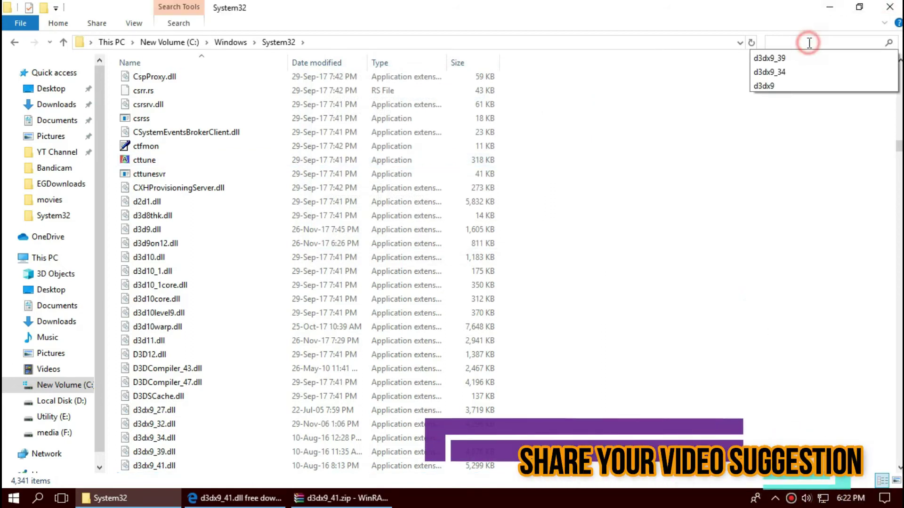
{"action": "left_click", "coordinate": [810, 43]}
{"action": "type", "text": "d"}
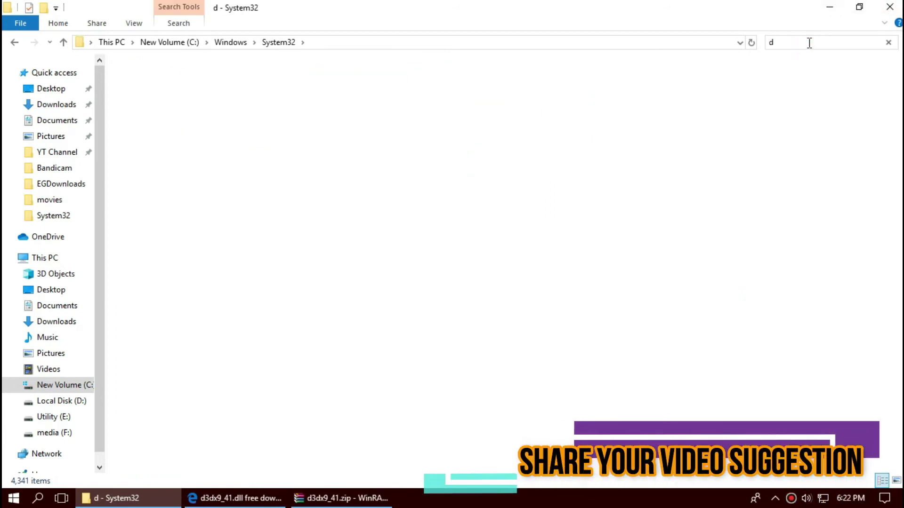
{"action": "type", "text": "3dx"}
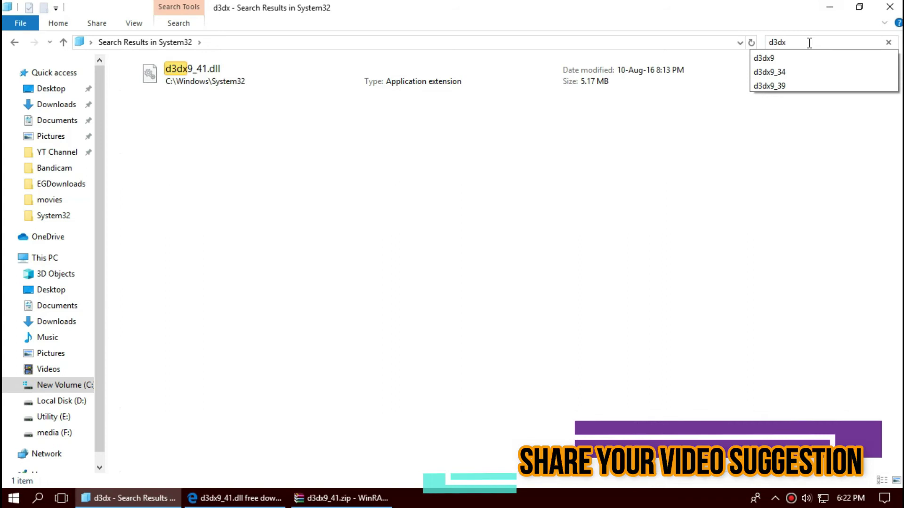
{"action": "type", "text": "9_"}
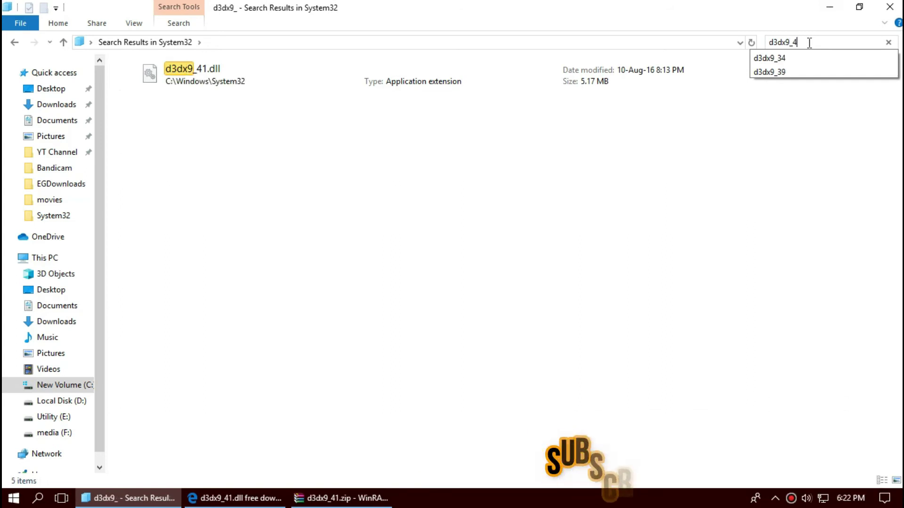
{"action": "type", "text": "41"}
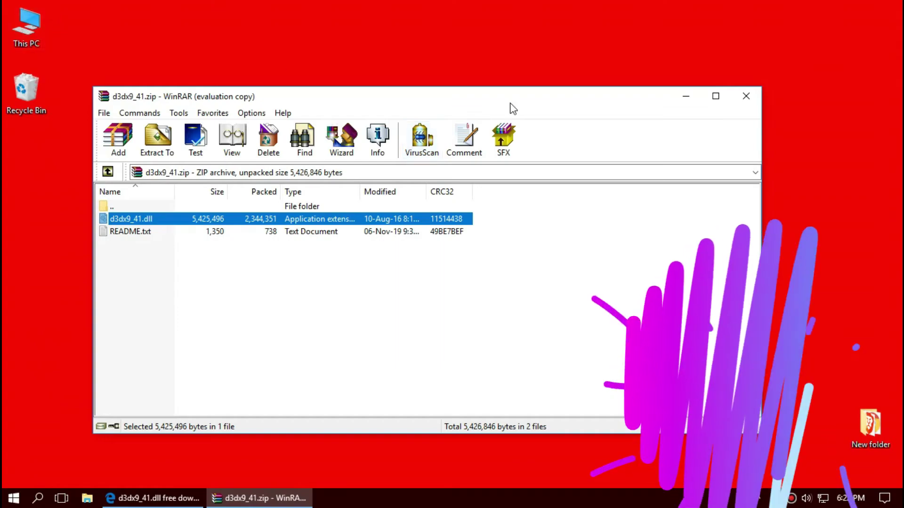
- Navigate File Explorer through This PC and C: to C:\Windows\SysWOW64
{"action": "double_click", "coordinate": [38, 27]}
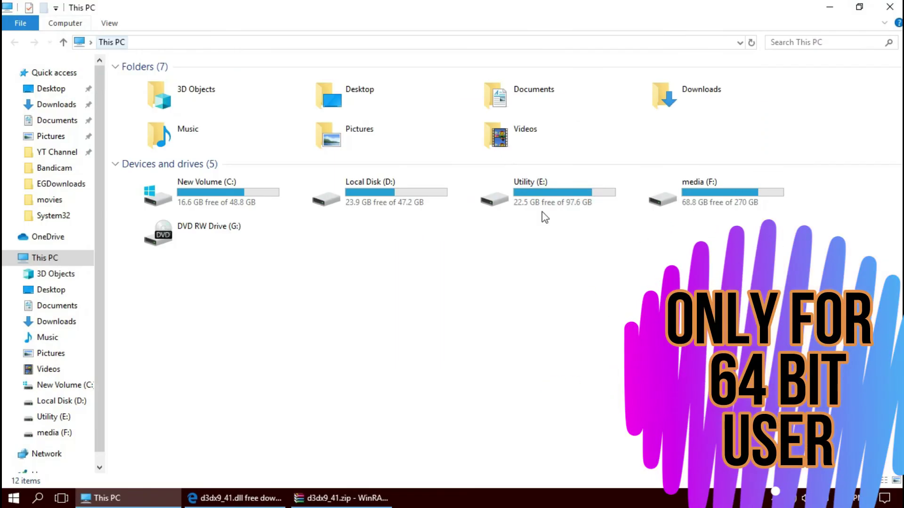
{"action": "double_click", "coordinate": [213, 204]}
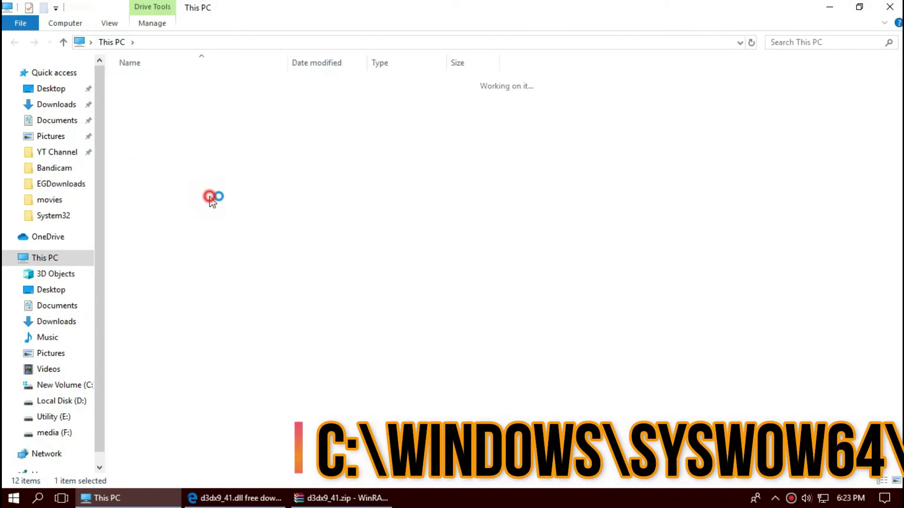
{"action": "double_click", "coordinate": [172, 165]}
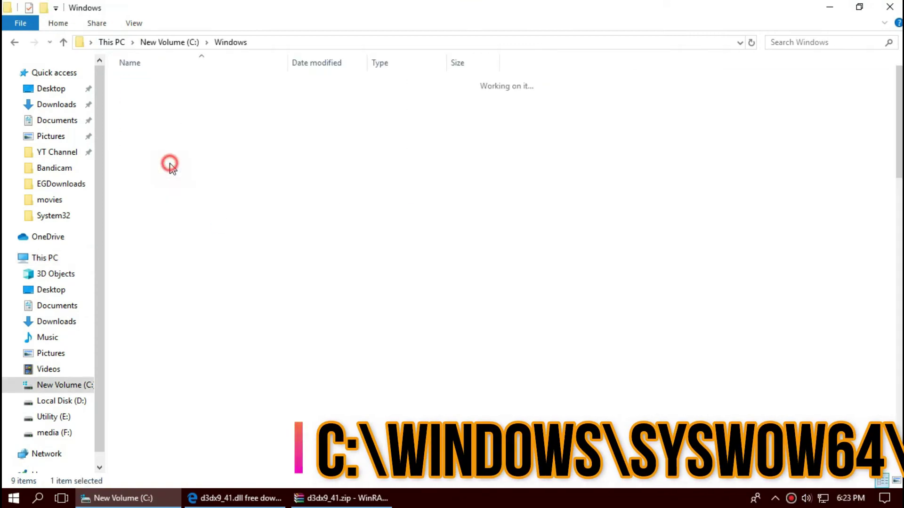
{"action": "scroll", "coordinate": [301, 339], "scroll_direction": "down", "scroll_amount": 12}
{"action": "scroll", "coordinate": [314, 343], "scroll_direction": "down", "scroll_amount": 4}
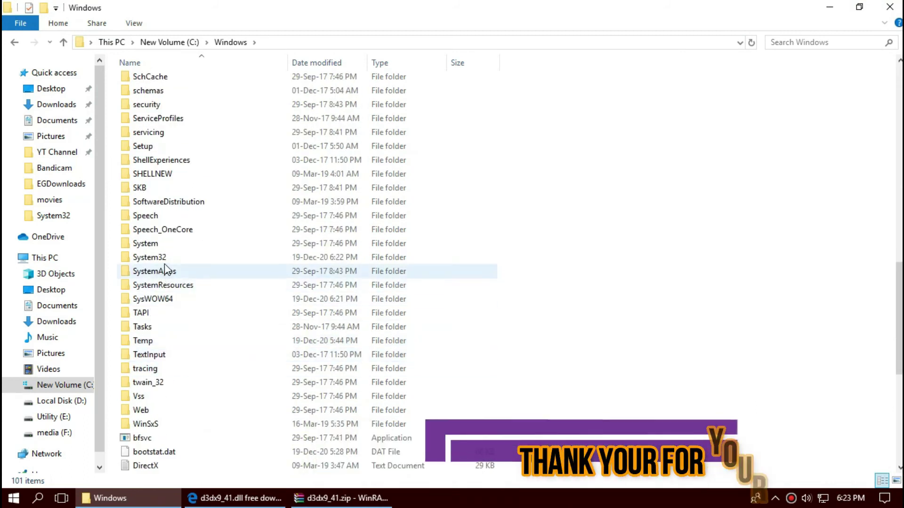
{"action": "left_click", "coordinate": [167, 300]}
{"action": "double_click", "coordinate": [168, 300]}
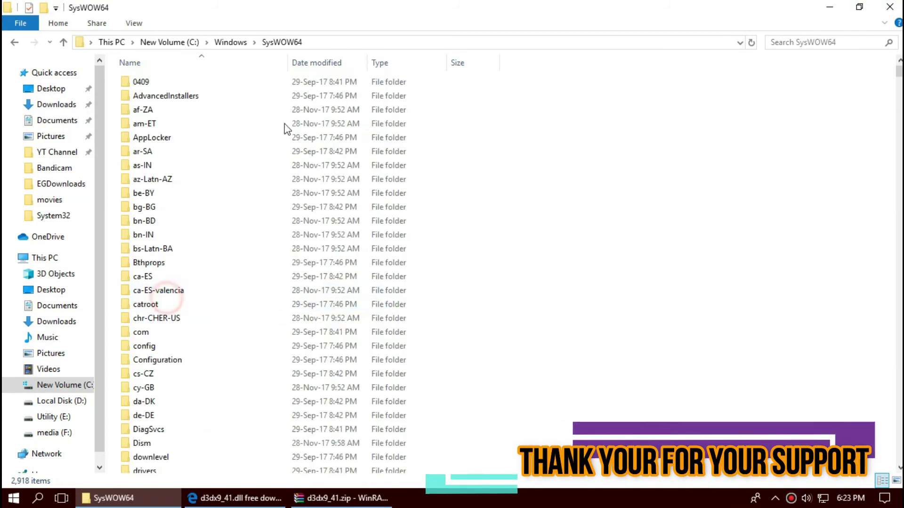
- Drag d3dx9_41.dll from WinRAR into SysWOW64, replacing the existing file with admin permission
{"action": "left_click", "coordinate": [343, 498]}
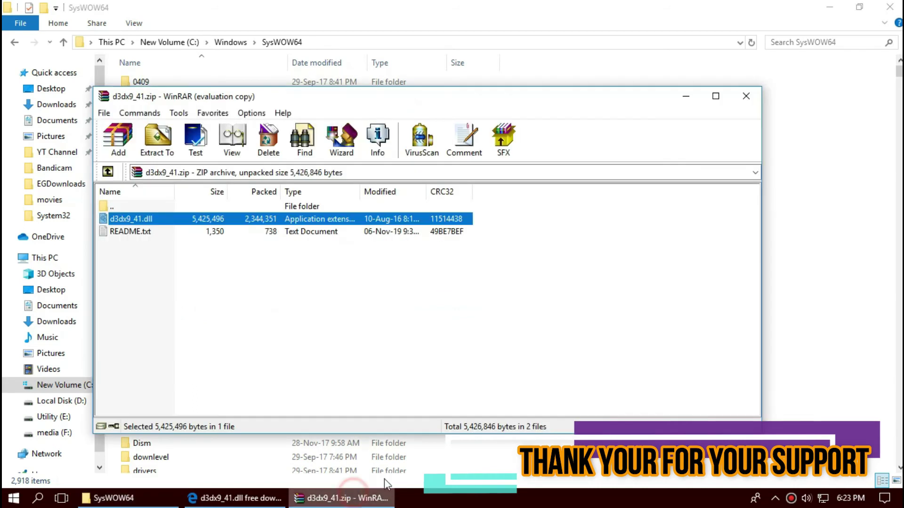
{"action": "left_click_drag", "start_coordinate": [722, 209], "coordinate": [791, 232]}
{"action": "left_click", "coordinate": [473, 147]}
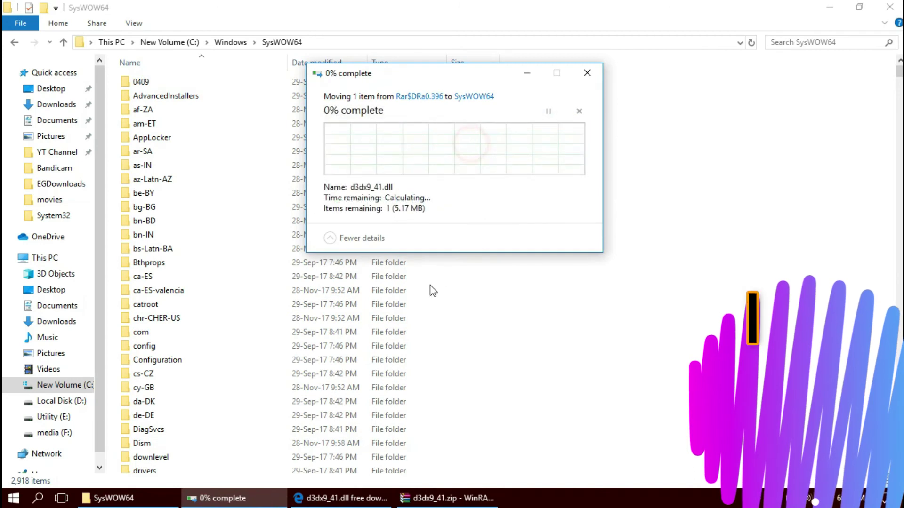
{"action": "left_click", "coordinate": [417, 162]}
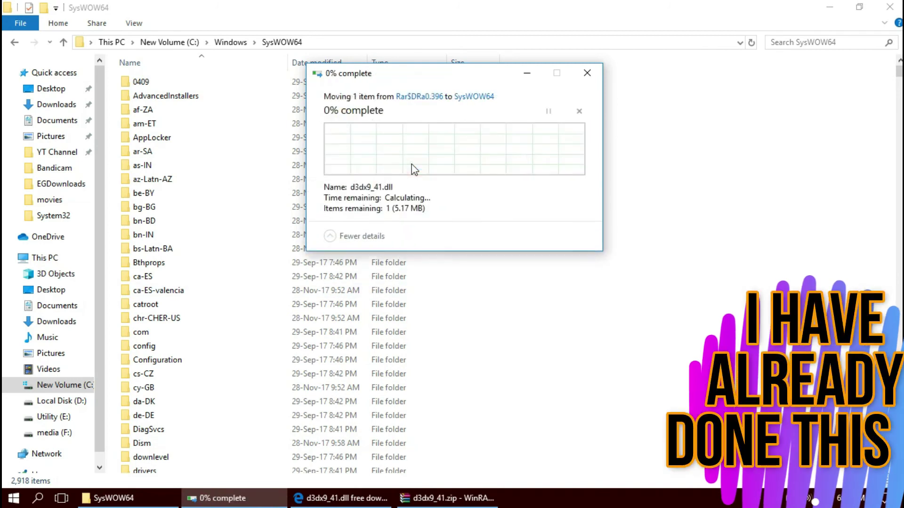
- Rerun the d3dx9_41 search in SysWOW64 to confirm the 5.17 MB DLL, then close Explorer
{"action": "left_click", "coordinate": [814, 41]}
{"action": "left_click", "coordinate": [791, 59]}
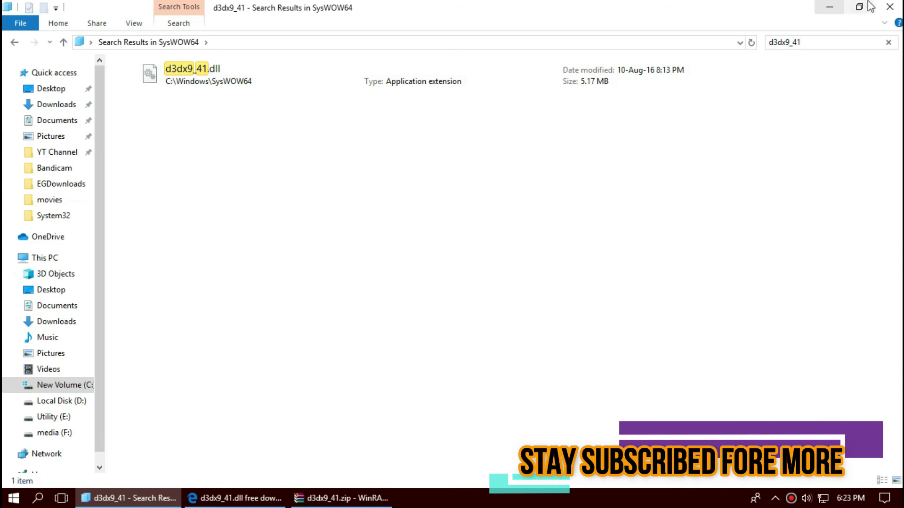
{"action": "left_click", "coordinate": [891, 6]}
- Open the Start menu's power options showing Sleep, Shut down and Restart
{"action": "left_click", "coordinate": [13, 498]}
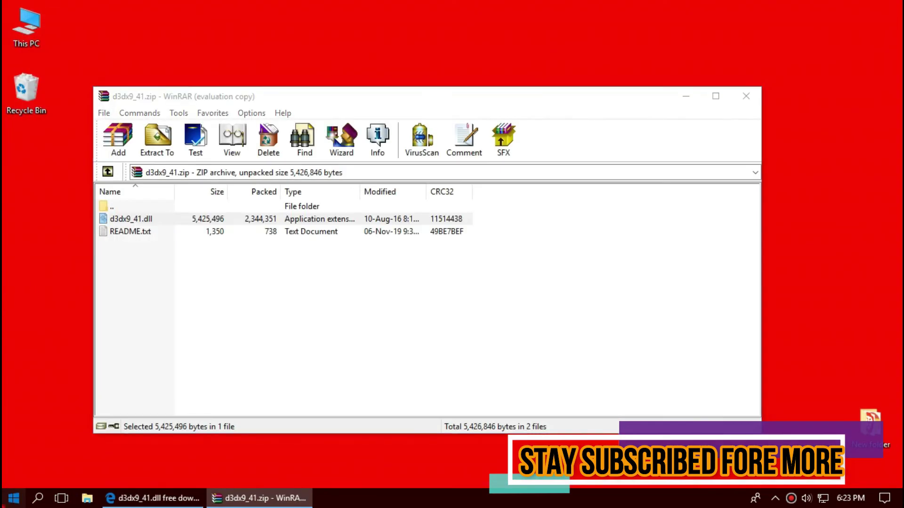
{"action": "left_click", "coordinate": [26, 473]}
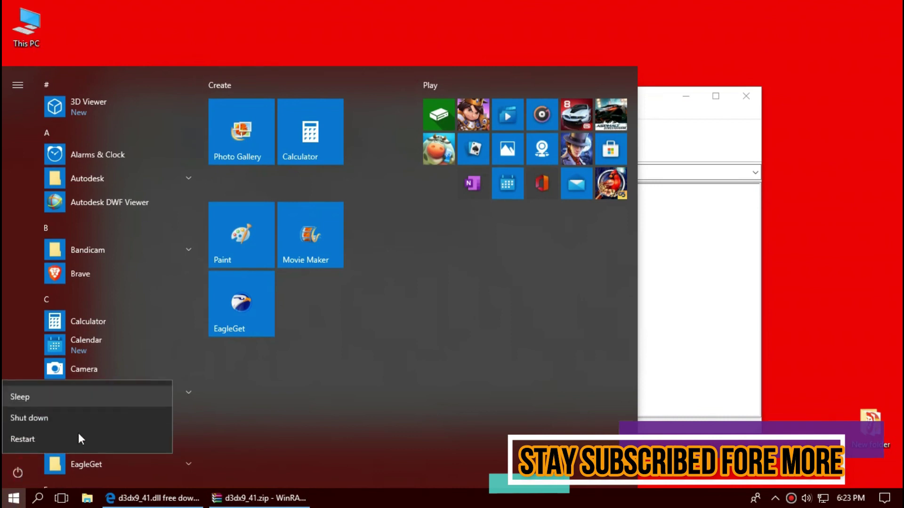